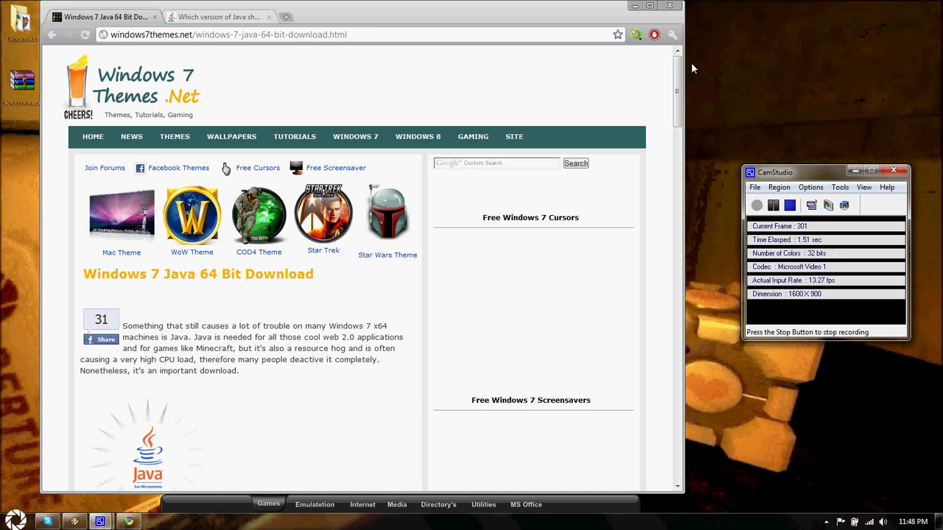
Step: Minimize the Java 64 Bit Download page and move the CamStudio window to the lower right
click(634, 5)
drag(790, 177, 779, 316)
mouse_move(233, 497)
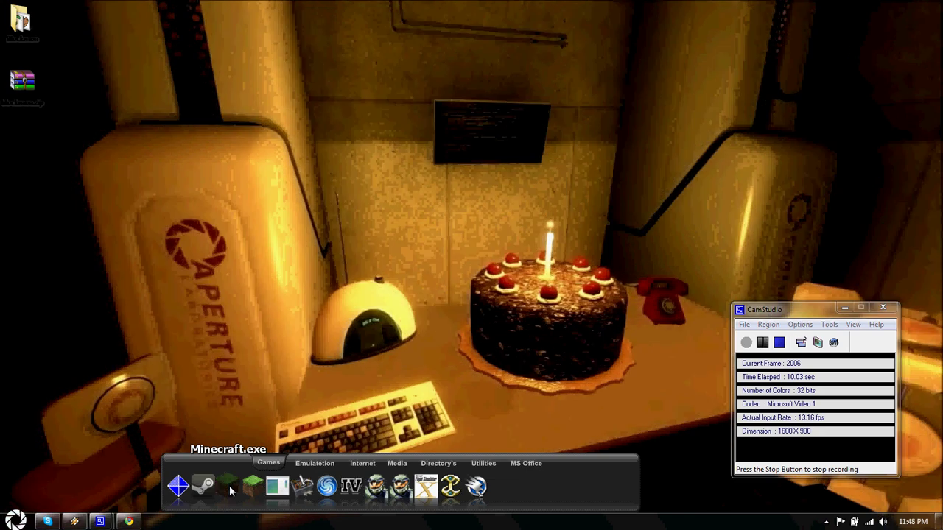
Step: Launch Minecraft from the dock, log in to reach the Beta 1.5_01 title menu, then quit
click(230, 489)
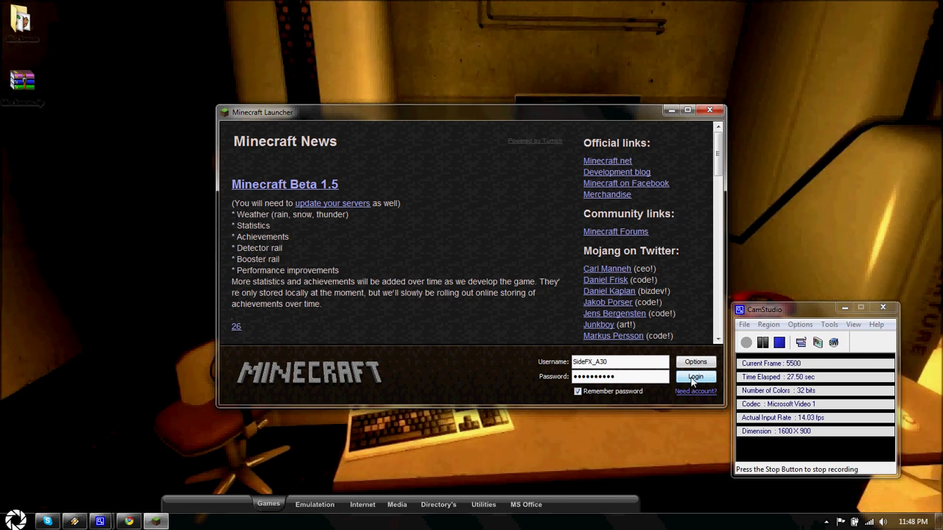
click(688, 378)
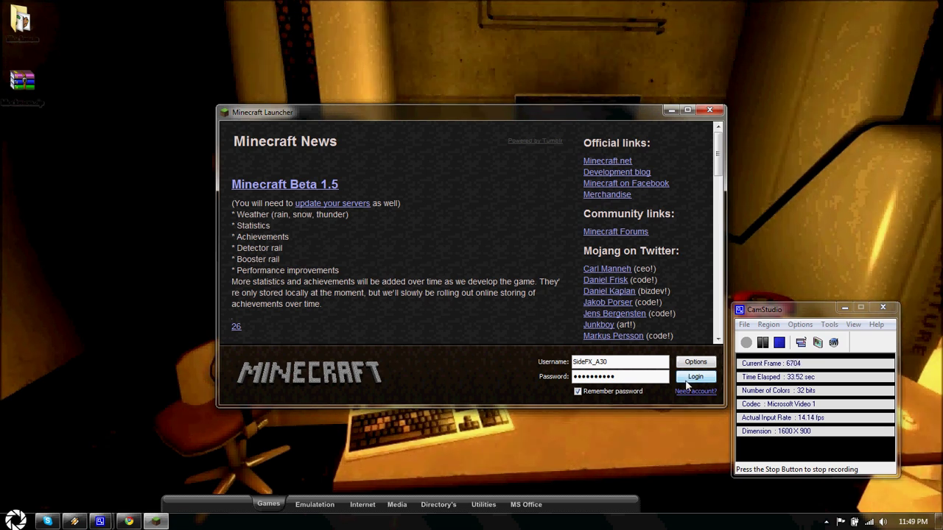
click(689, 379)
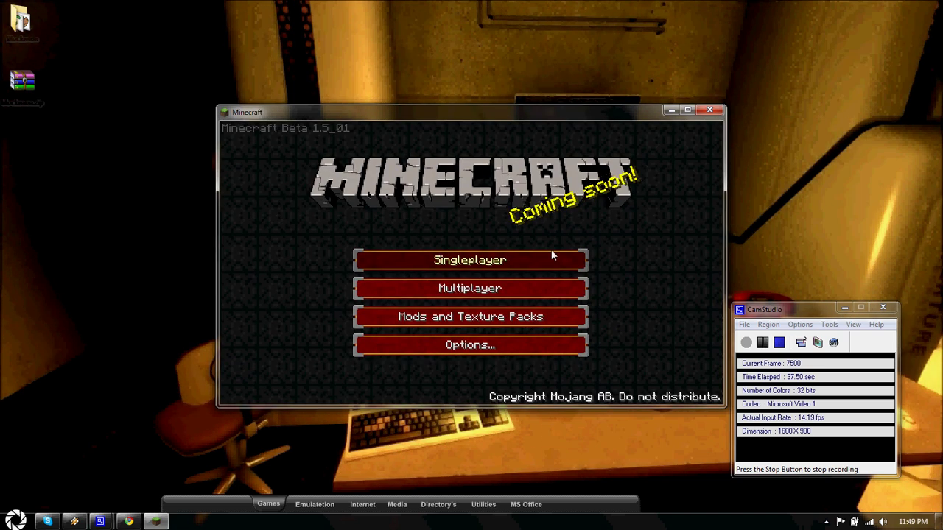
click(707, 110)
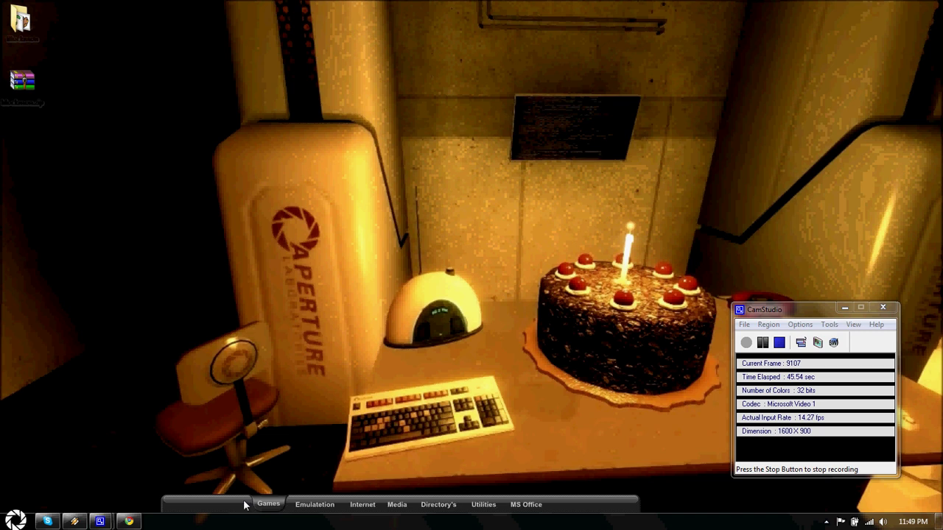
mouse_move(258, 503)
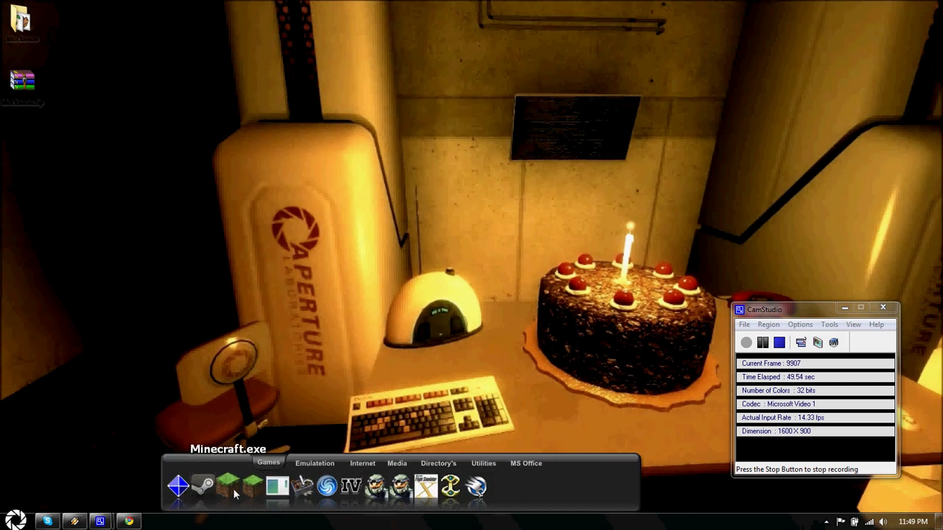
Step: Restore Chrome and switch to the java.com 'Which version of Java' 64-bit Windows FAQ tab
click(129, 521)
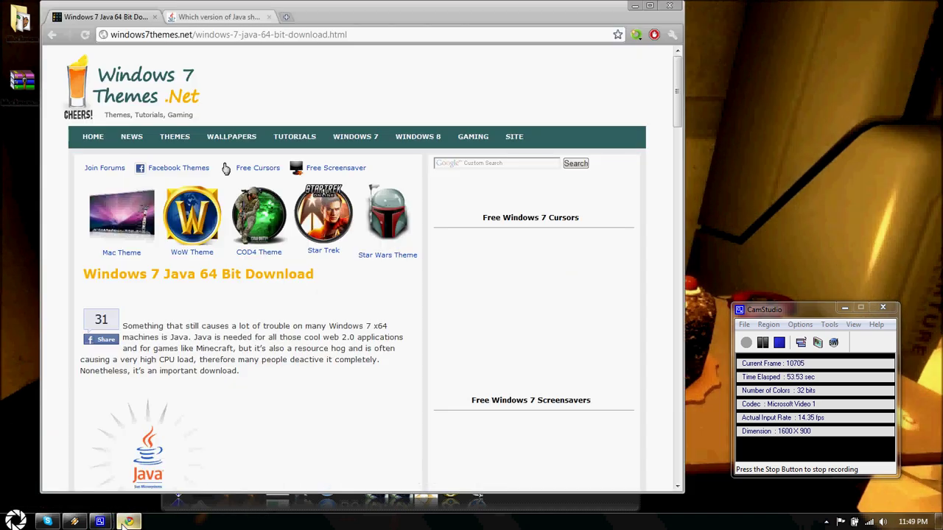
click(213, 17)
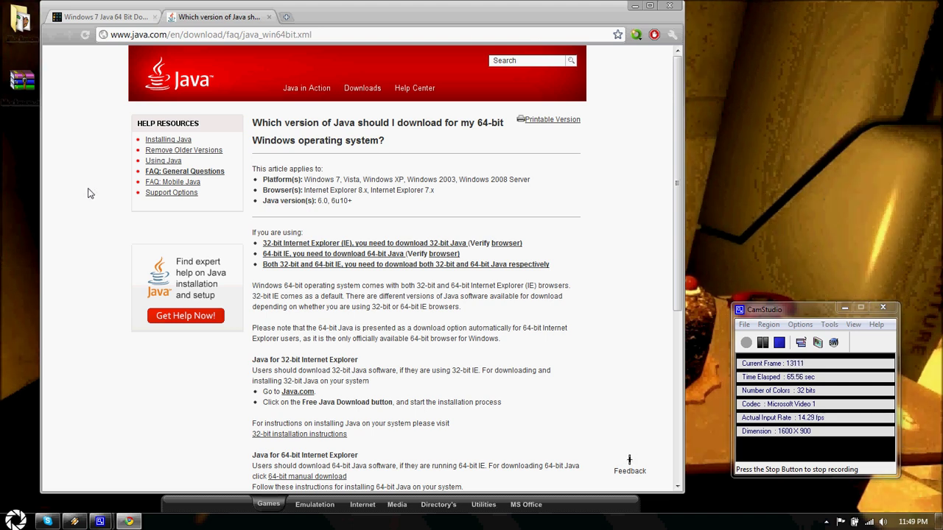
Step: Open System properties from the Computer entry in the Start menu
click(9, 523)
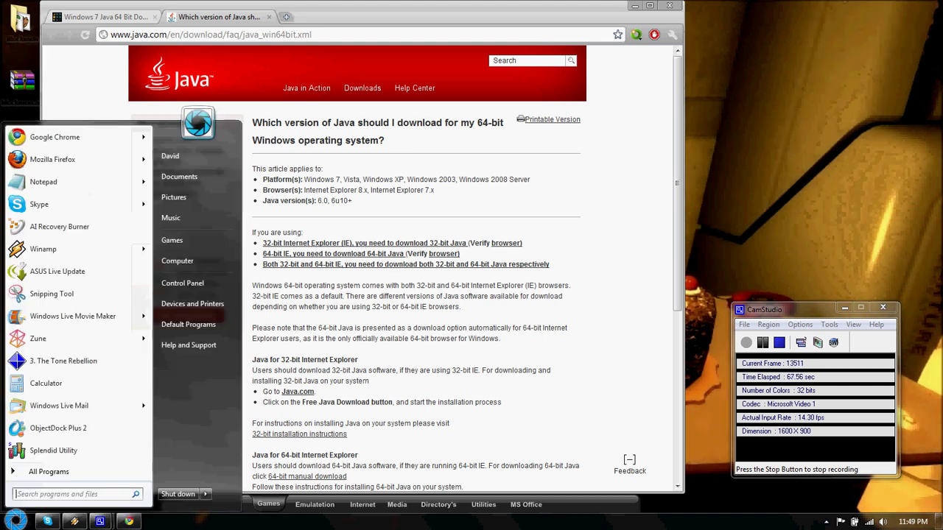
right_click(202, 285)
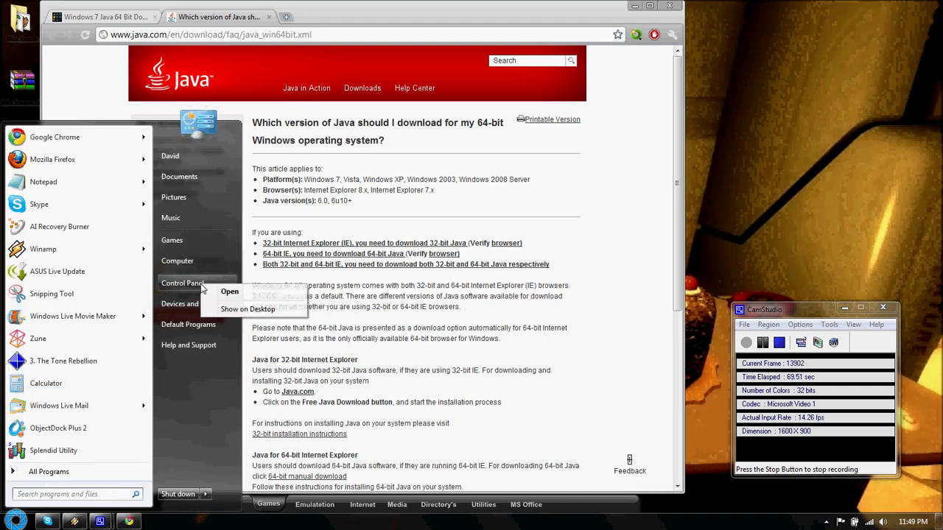
right_click(193, 265)
right_click(194, 265)
click(230, 365)
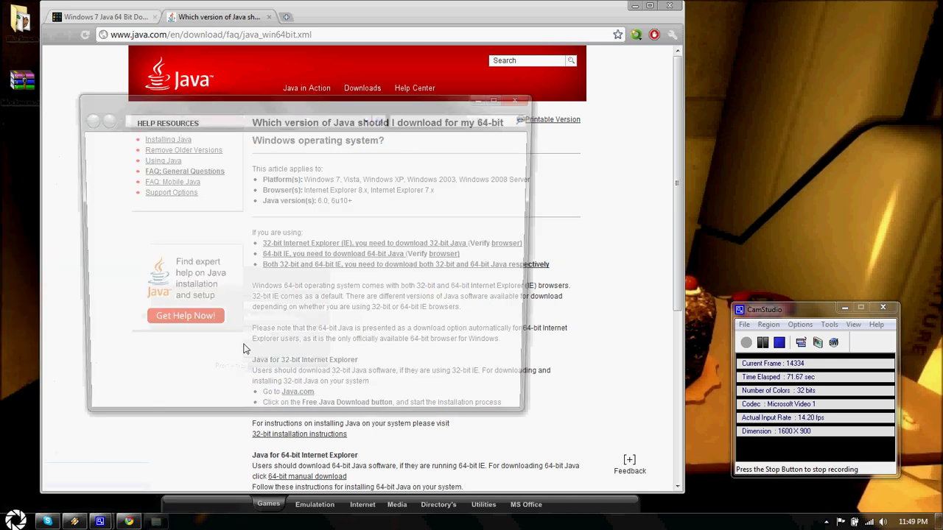
scroll(290, 287, down, 1)
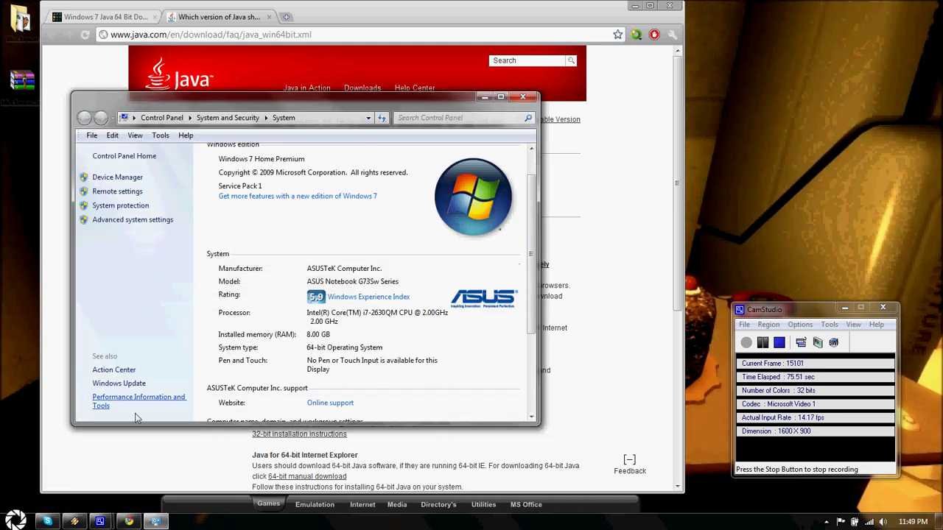
Step: Reopen System properties, confirm a 64-bit Operating System, and close the window
click(15, 520)
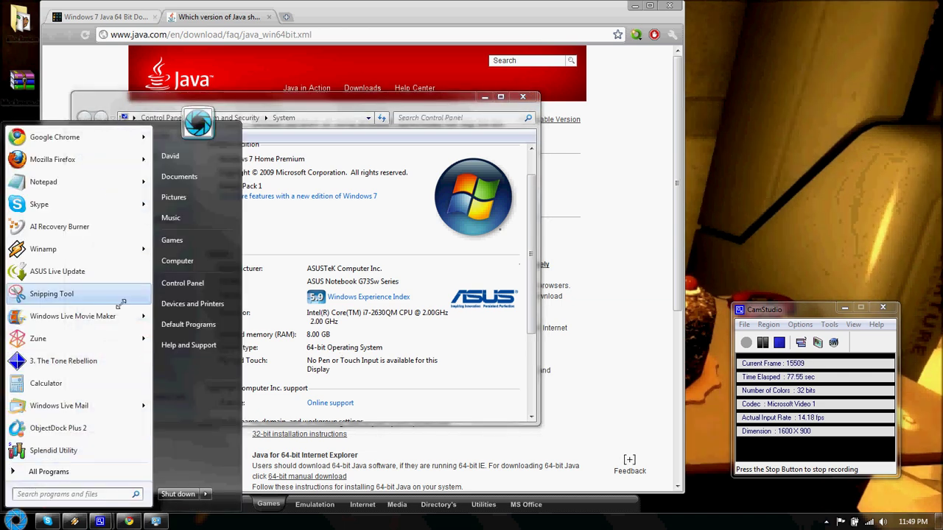
right_click(196, 260)
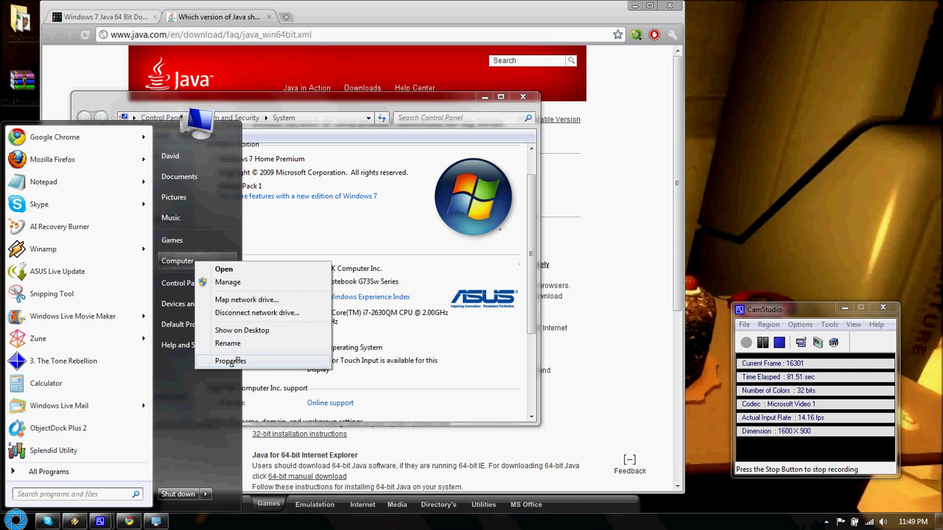
click(408, 262)
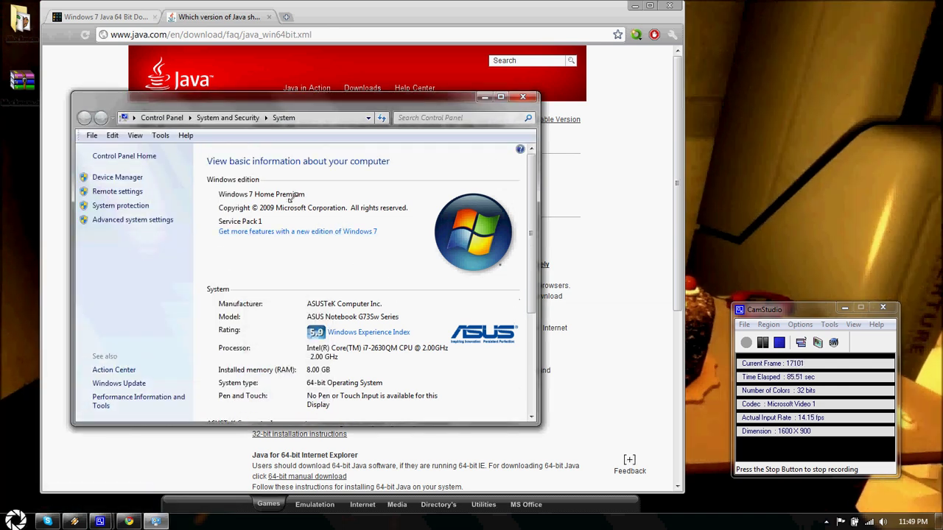
scroll(305, 316, down, 2)
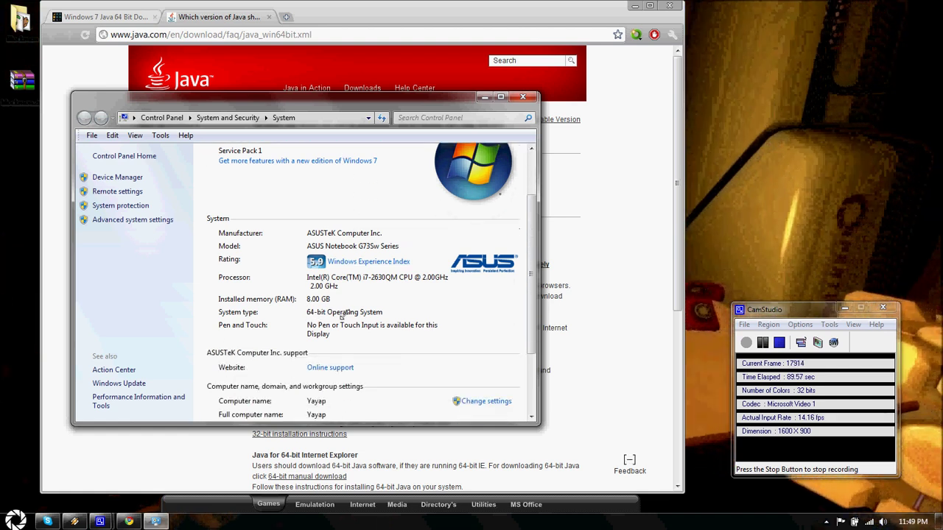
click(522, 96)
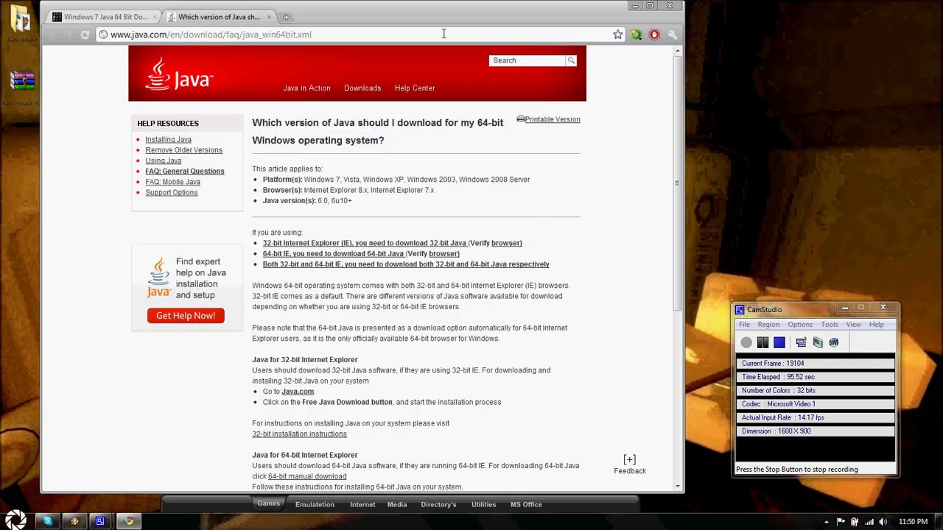
Step: Shift the Chrome window right and scroll the FAQ down to the 64-bit manual download link
drag(427, 16, 468, 21)
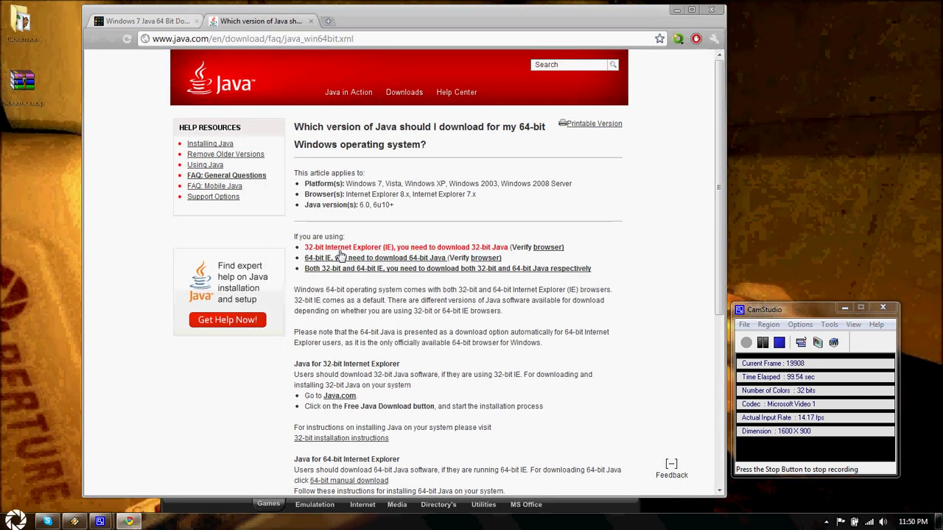
scroll(340, 353, down, 3)
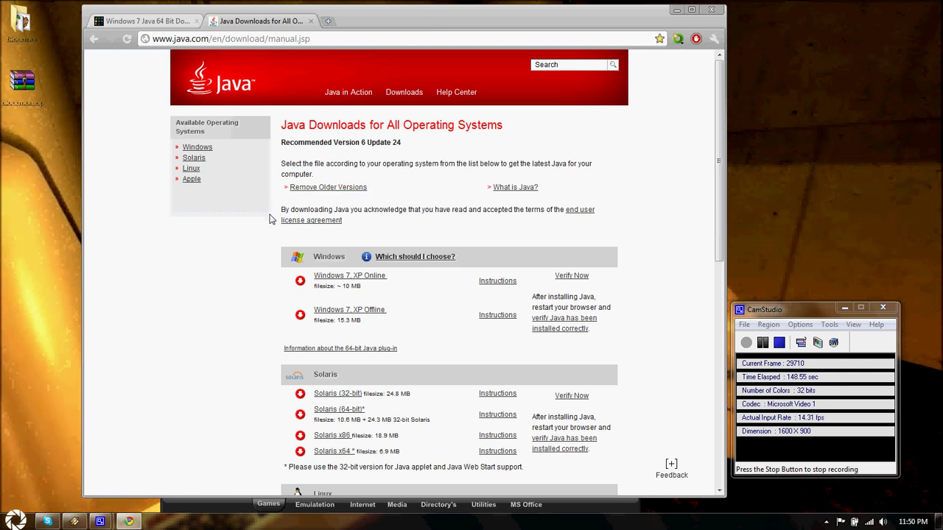
scroll(330, 295, down, 3)
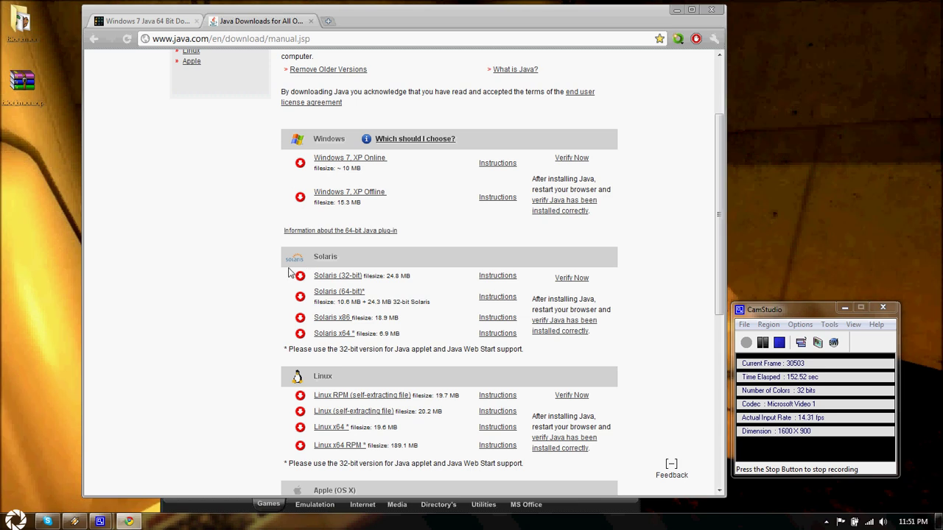
scroll(225, 284, down, 1)
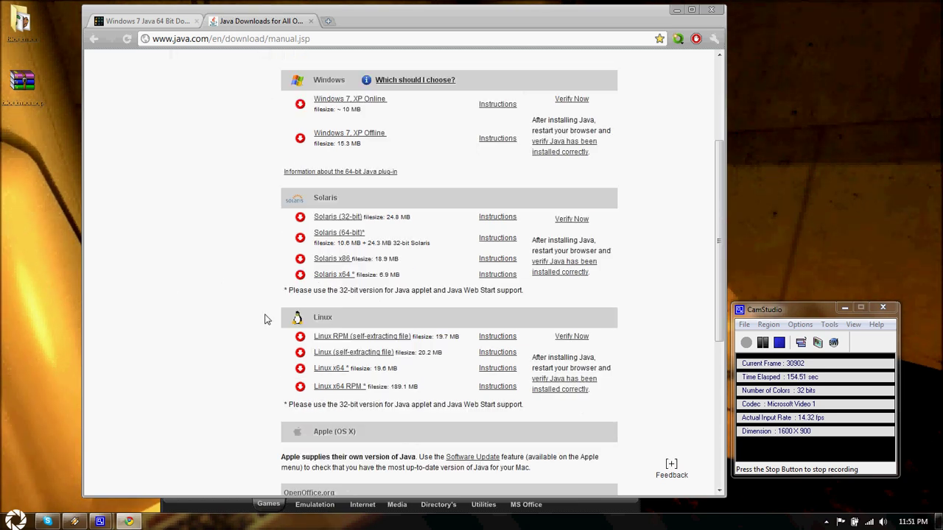
scroll(318, 432, down, 2)
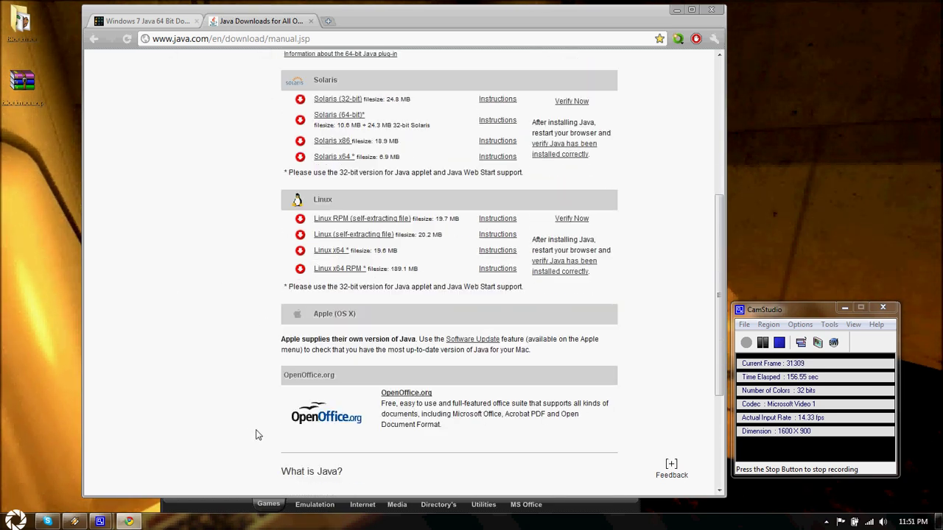
scroll(296, 119, up, 3)
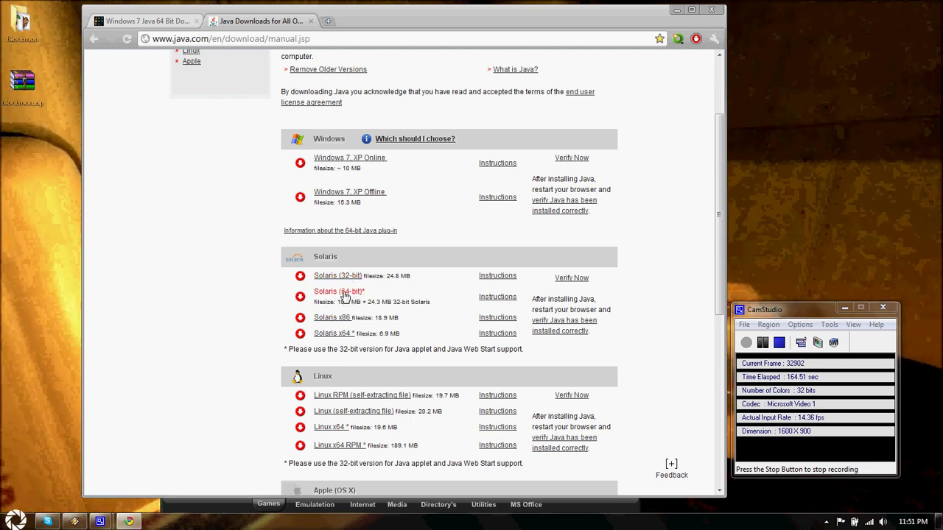
scroll(324, 287, up, 2)
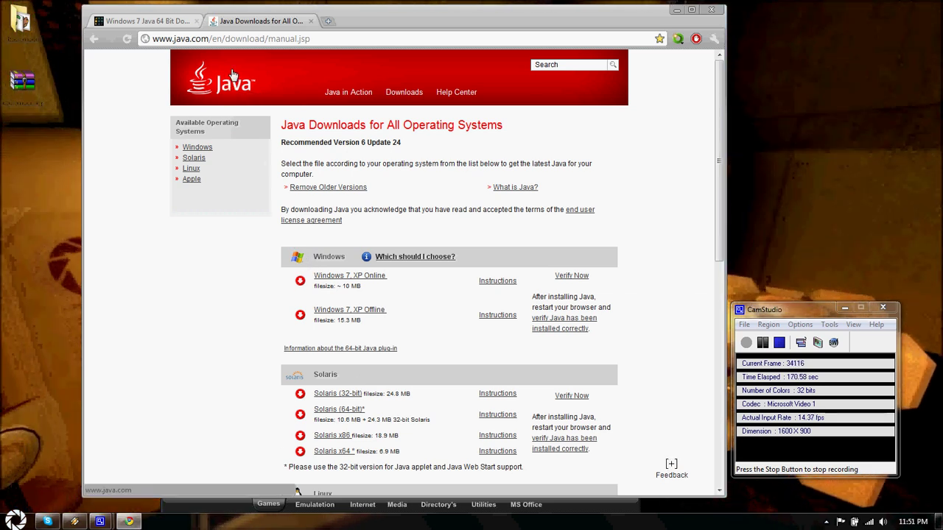
Step: Switch to the 'Windows 7 Java 64 Bit Download' tab and scroll to its 64-bit download links
click(123, 23)
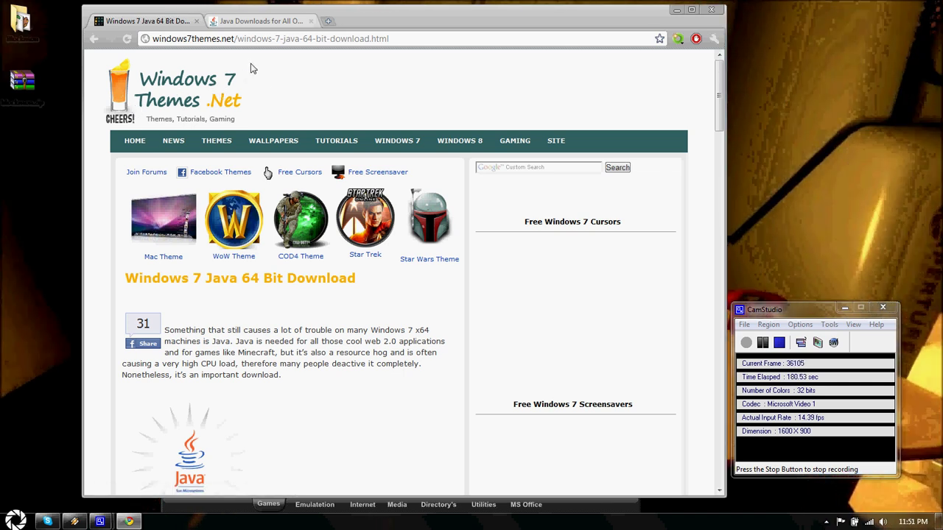
scroll(322, 160, down, 6)
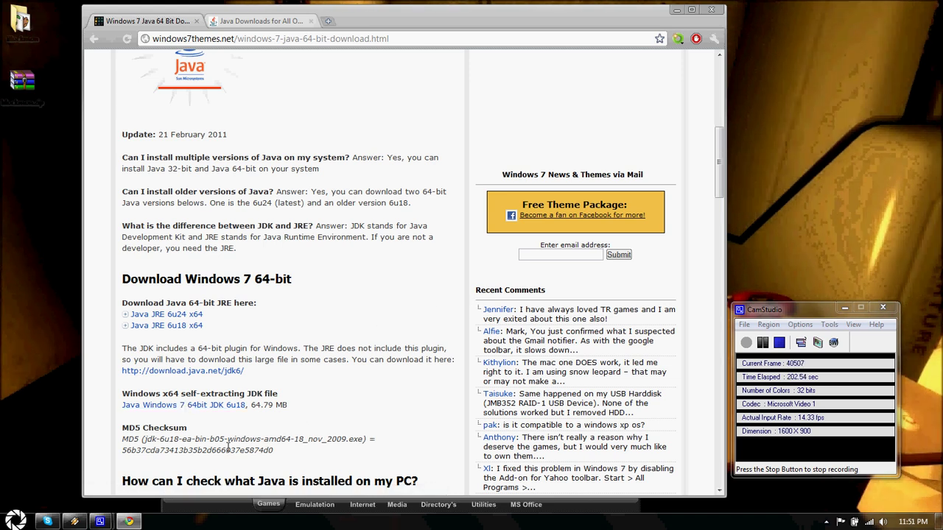
scroll(184, 411, down, 2)
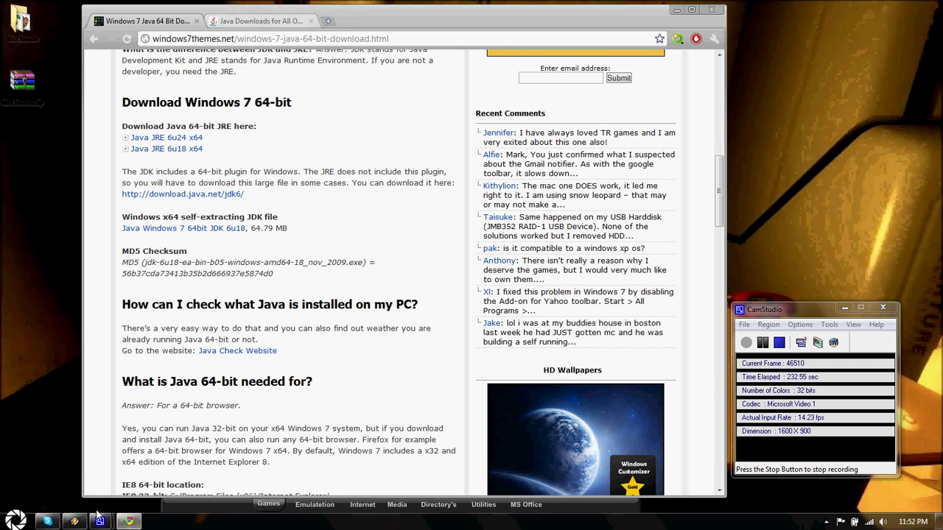
click(269, 505)
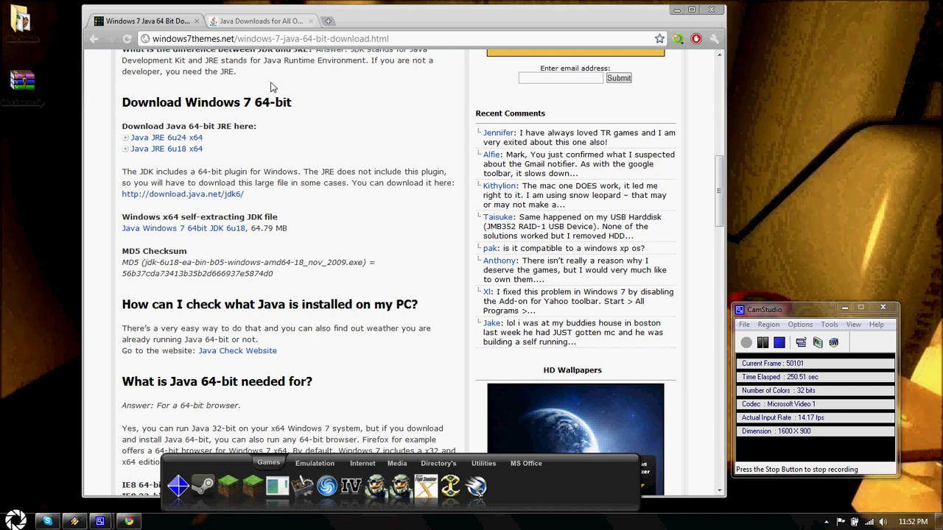
click(249, 22)
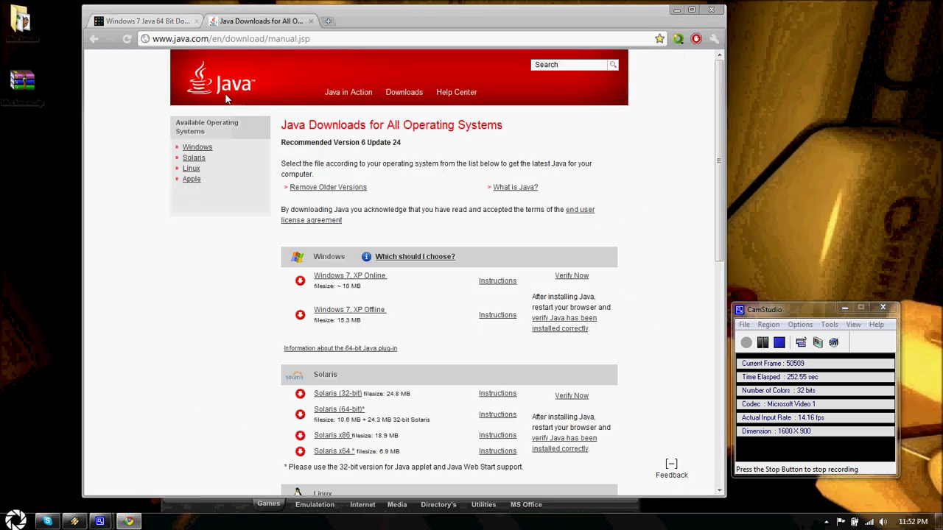
click(168, 22)
scroll(231, 122, up, 10)
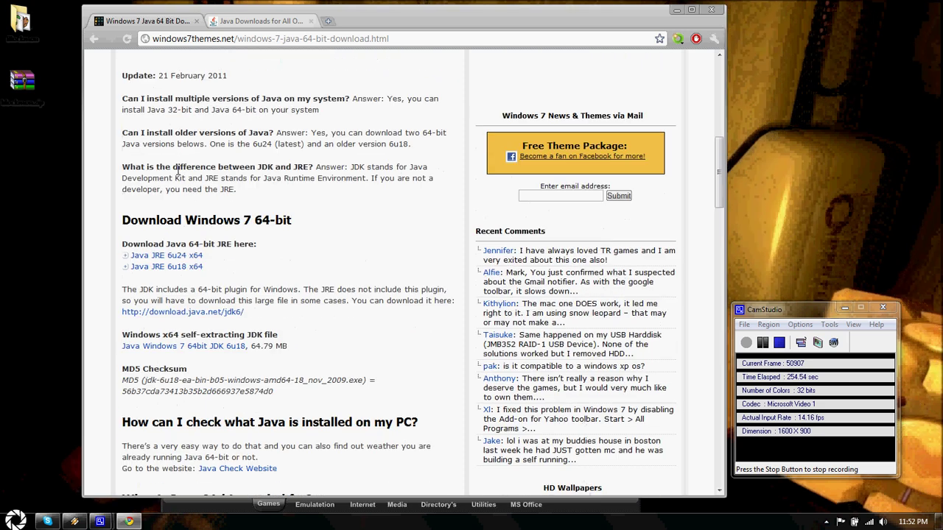
scroll(210, 254, down, 10)
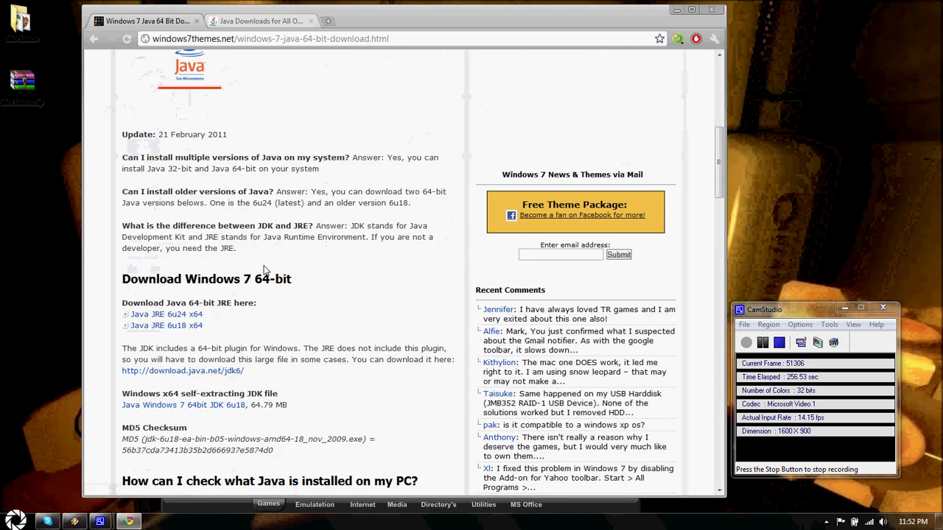